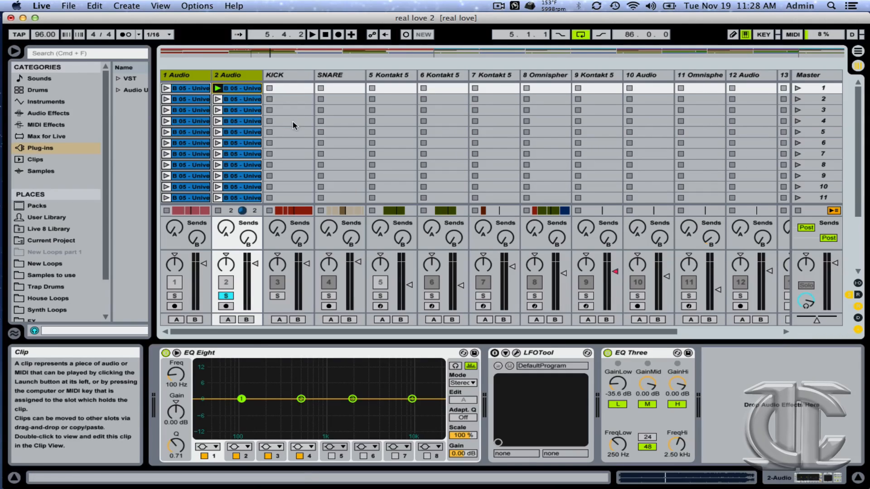
# Open the first clip of track 2 Audio and examine its looped section between 35.2 and 35.4 in the waveform
pyautogui.doubleClick(245, 90)
pyautogui.moveTo(643, 55); pyautogui.dragTo(594, 38)
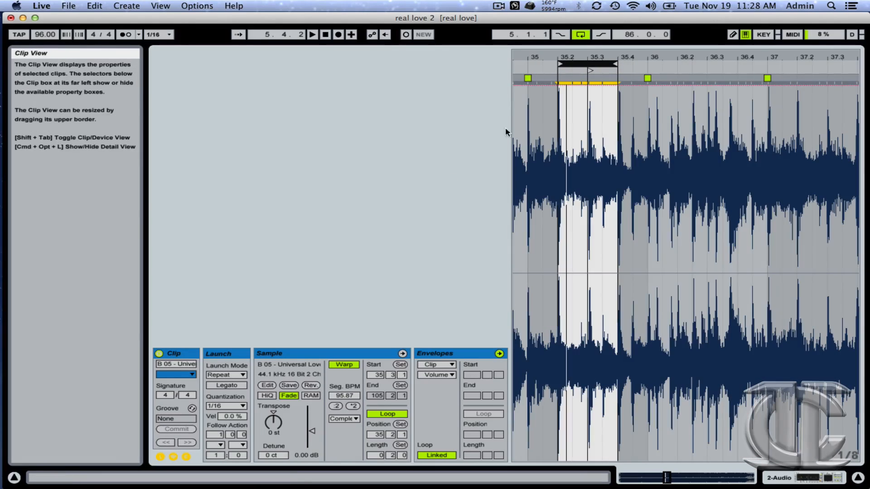
pyautogui.moveTo(566, 58); pyautogui.dragTo(566, 9)
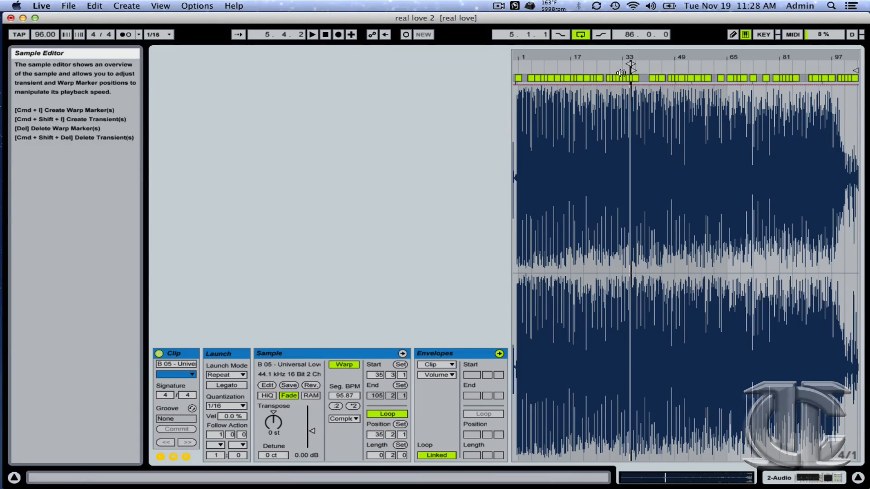
pyautogui.moveTo(633, 60); pyautogui.dragTo(610, 146)
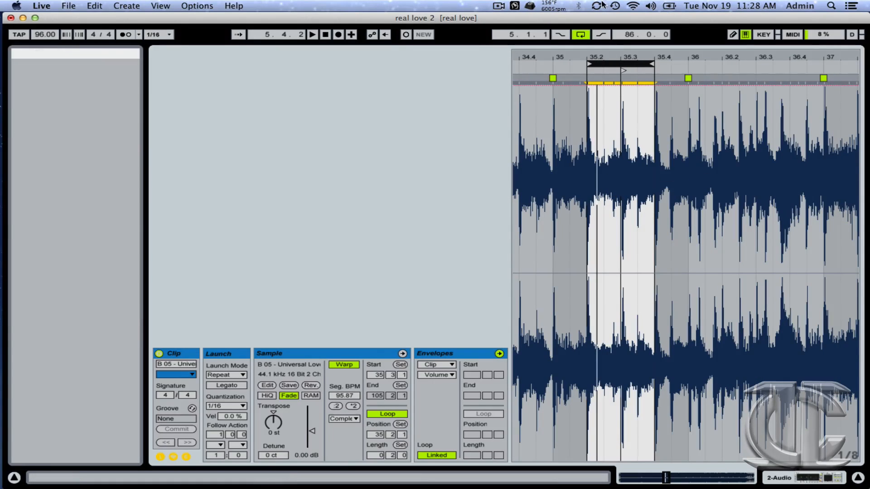
pyautogui.moveTo(620, 54); pyautogui.dragTo(640, 83)
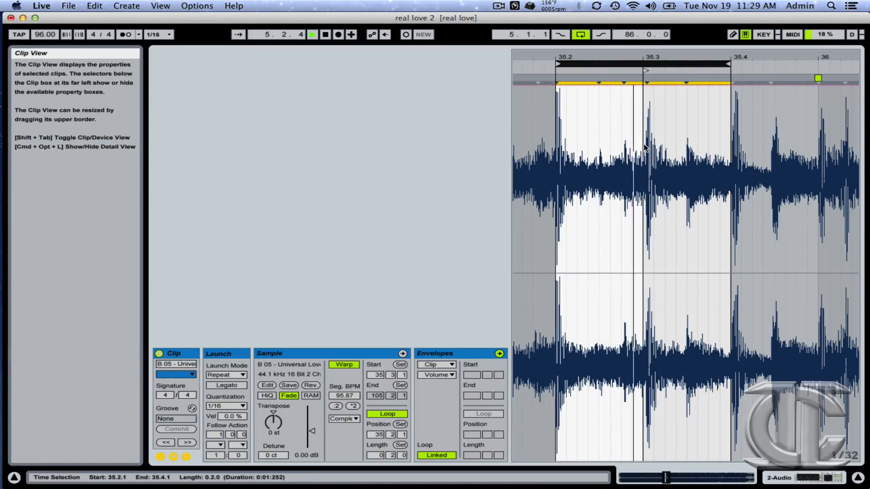
pyautogui.moveTo(610, 56); pyautogui.dragTo(610, 18)
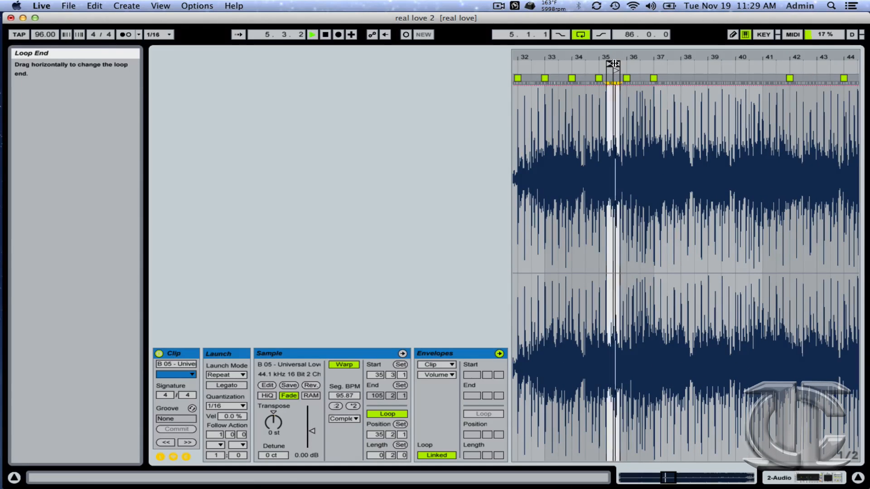
# Stop playback, shift the clip's loop brace to a later part of the sample, and play the new section
pyautogui.press('space')
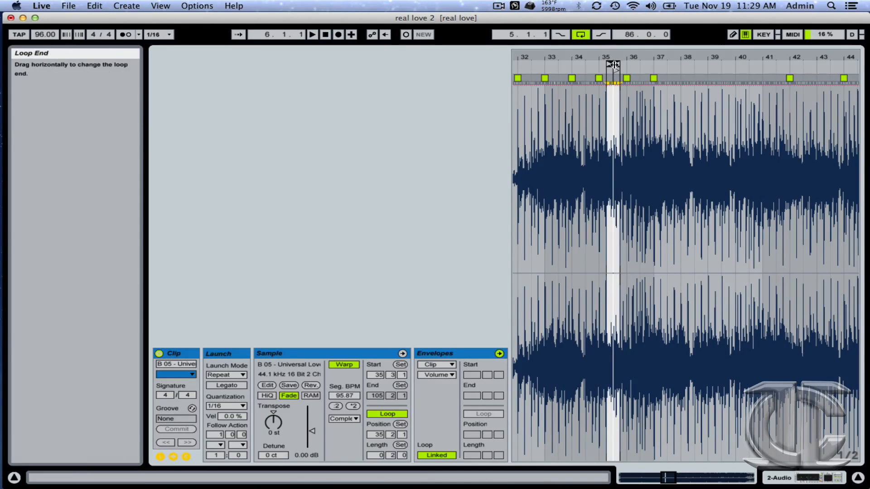
pyautogui.moveTo(614, 65); pyautogui.dragTo(758, 75)
pyautogui.press('space')
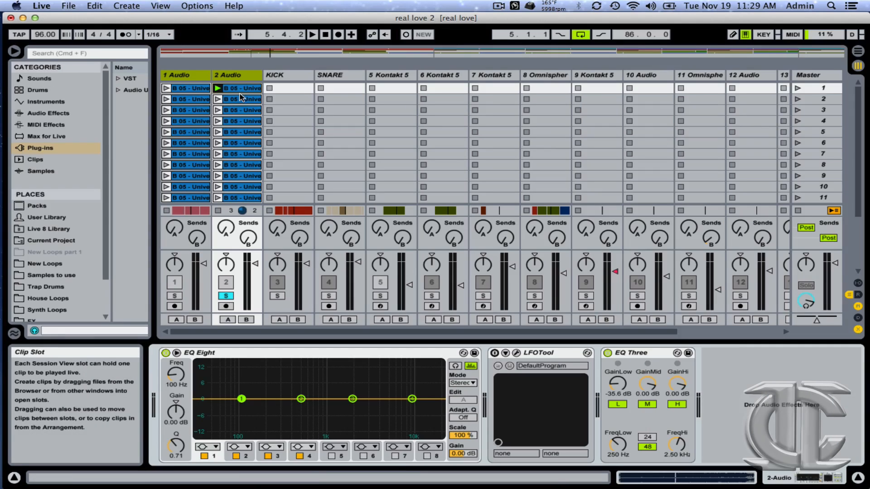
# Duplicate the first clip in the 2 Audio track
pyautogui.click(241, 97)
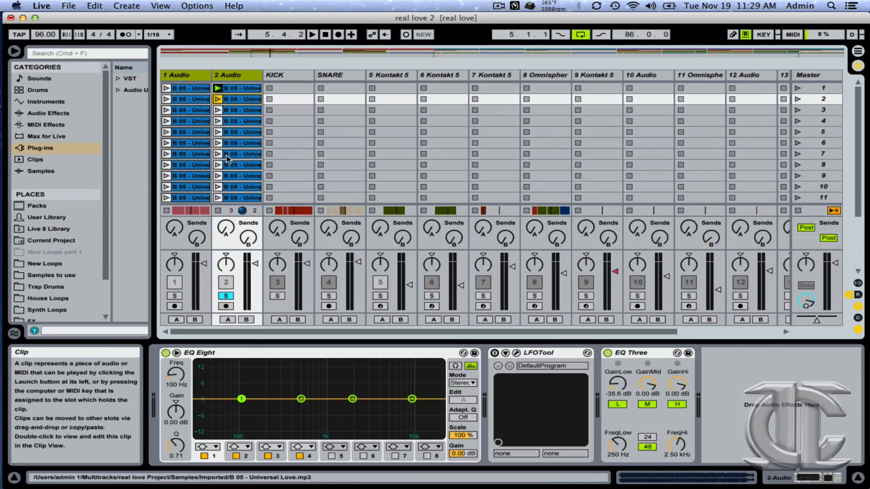
pyautogui.click(242, 90)
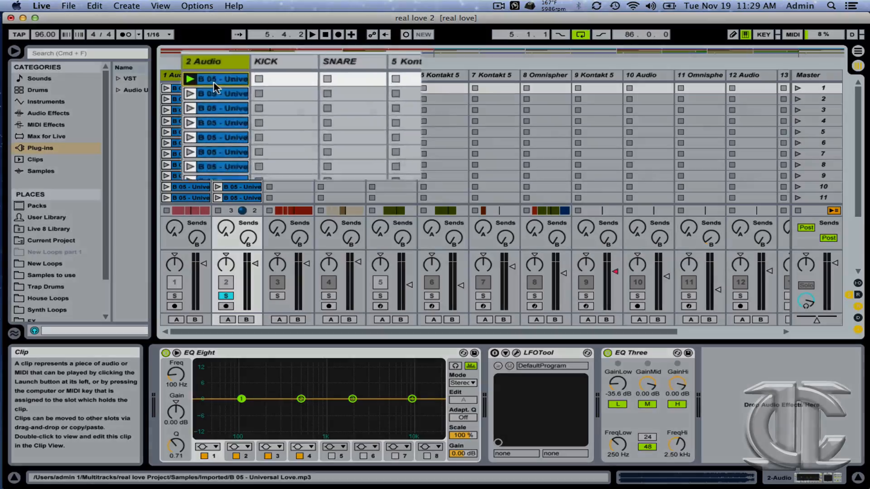
pyautogui.rightClick(242, 90)
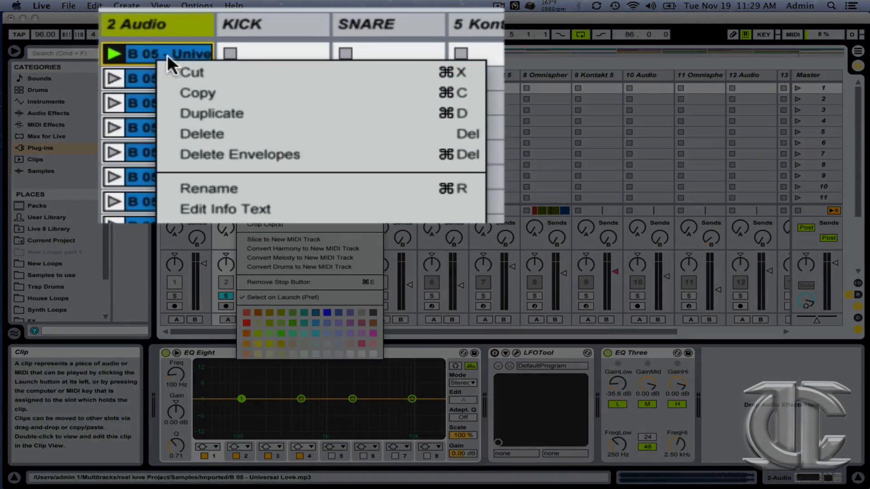
pyautogui.click(270, 113)
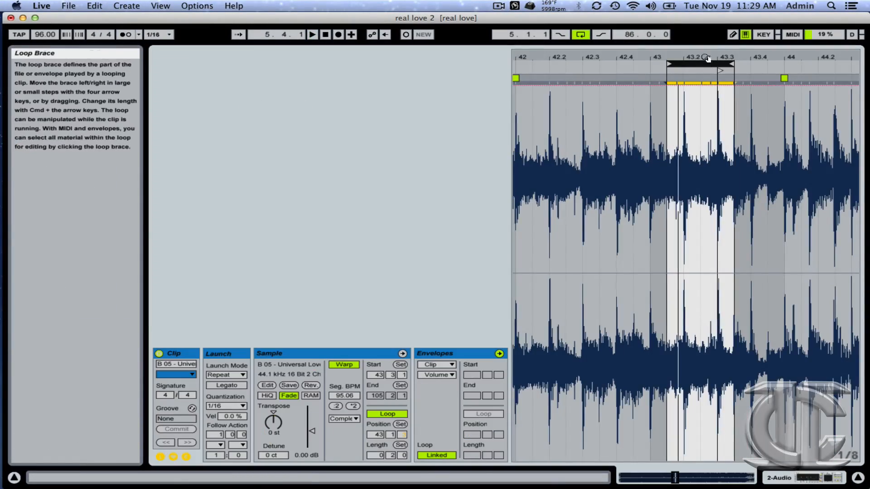
# Shift the loop brace of the second 2 Audio clip to a later section of the sample
pyautogui.press('-')
pyautogui.press('-')
pyautogui.moveTo(701, 64); pyautogui.dragTo(754, 115)
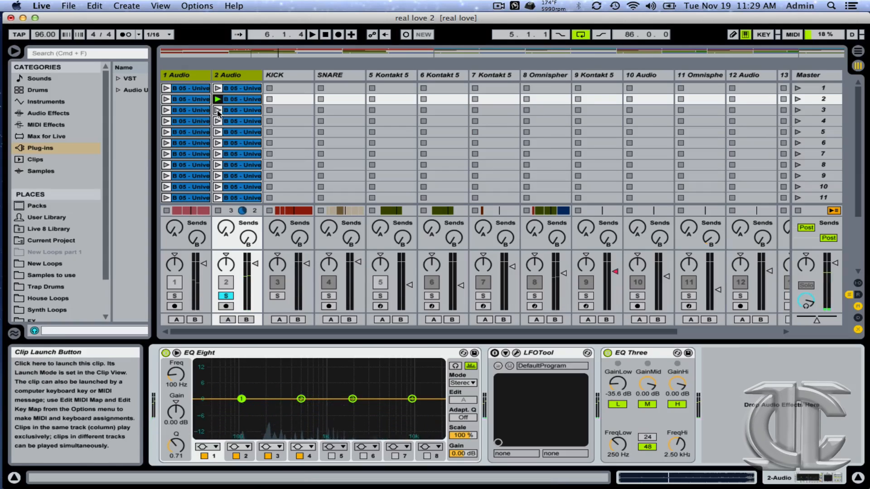
# Audition the fourth and fifth clips of 2 Audio, stop playback, and look through the track's clips down to scene 20
pyautogui.click(218, 121)
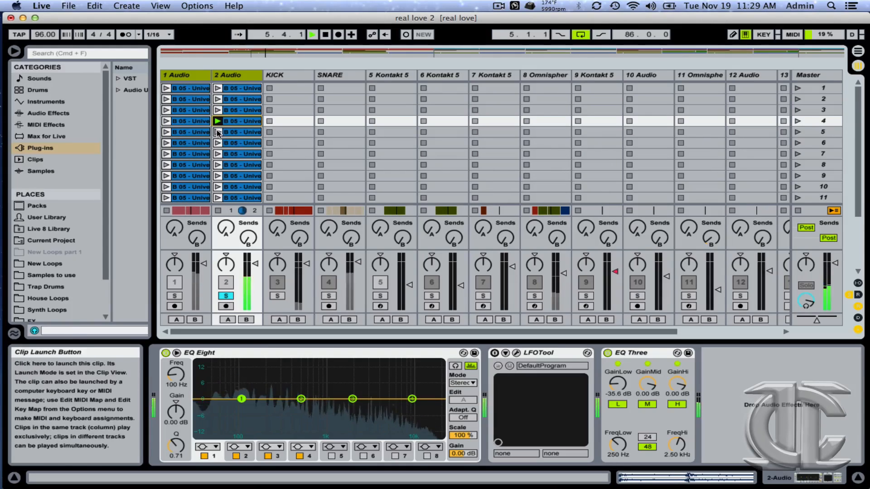
pyautogui.click(217, 133)
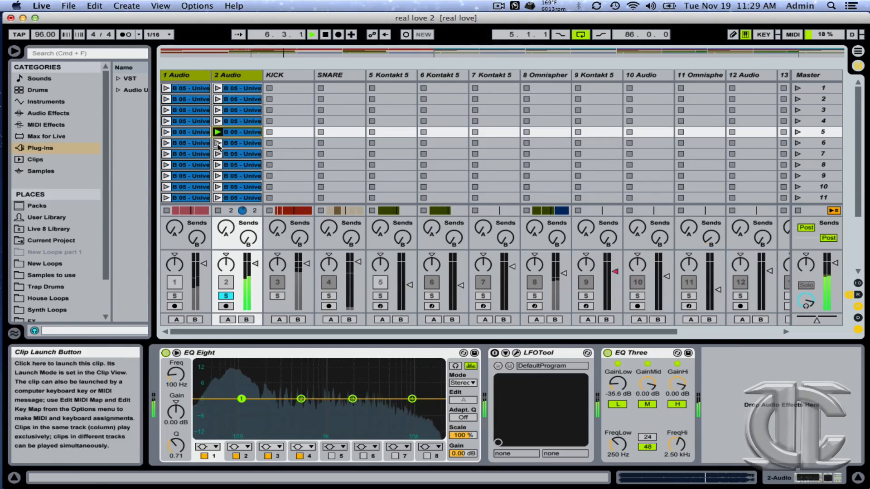
pyautogui.press('space')
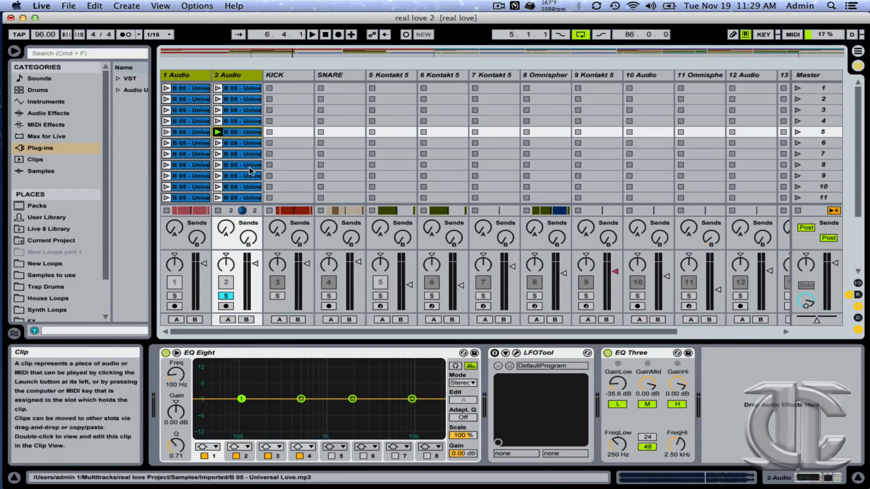
pyautogui.scroll(-5, 233, 188)
pyautogui.scroll(5, 234, 178)
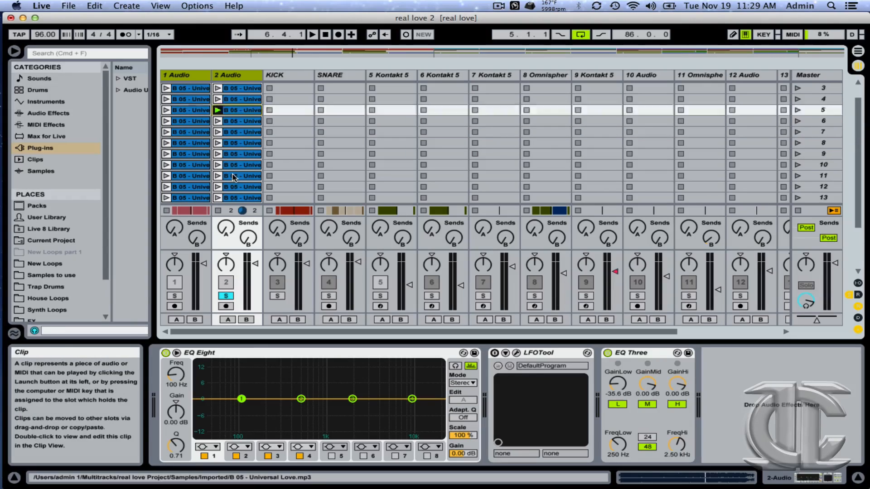
pyautogui.scroll(-3, 245, 131)
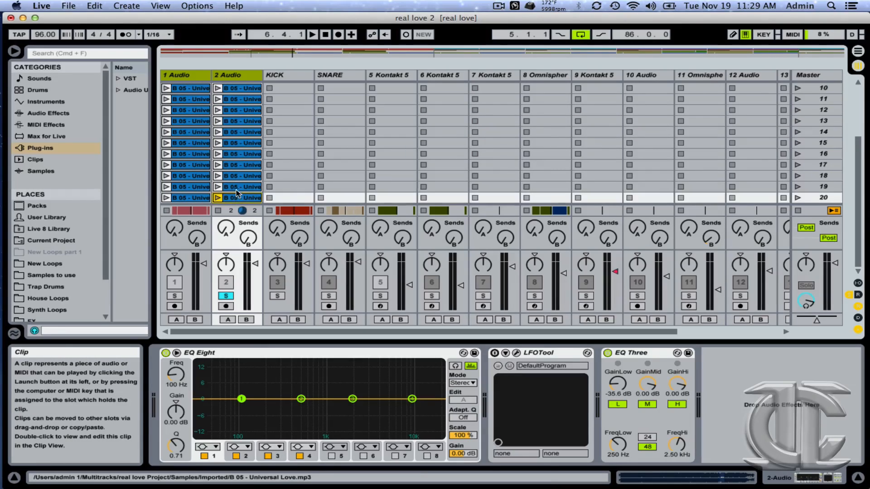
pyautogui.scroll(3, 236, 181)
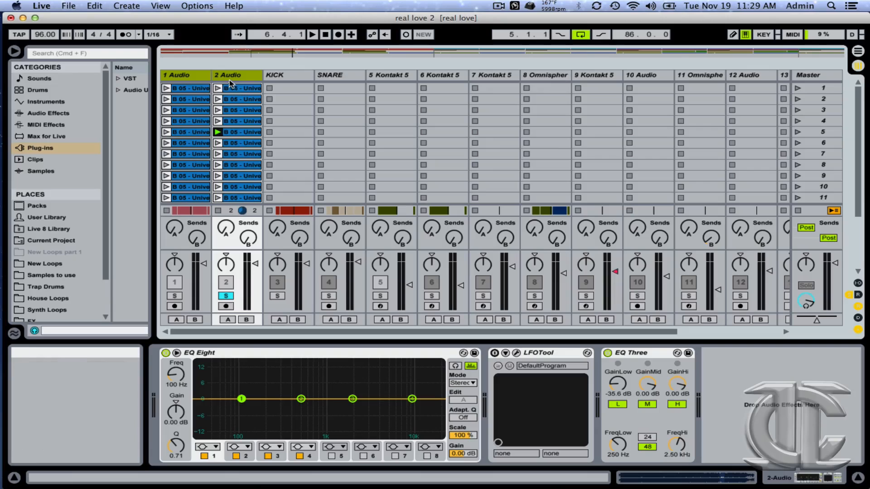
# Take 2 Audio out of solo, solo 1 Audio instead, and select the 1 Audio track
pyautogui.click(225, 296)
pyautogui.click(174, 296)
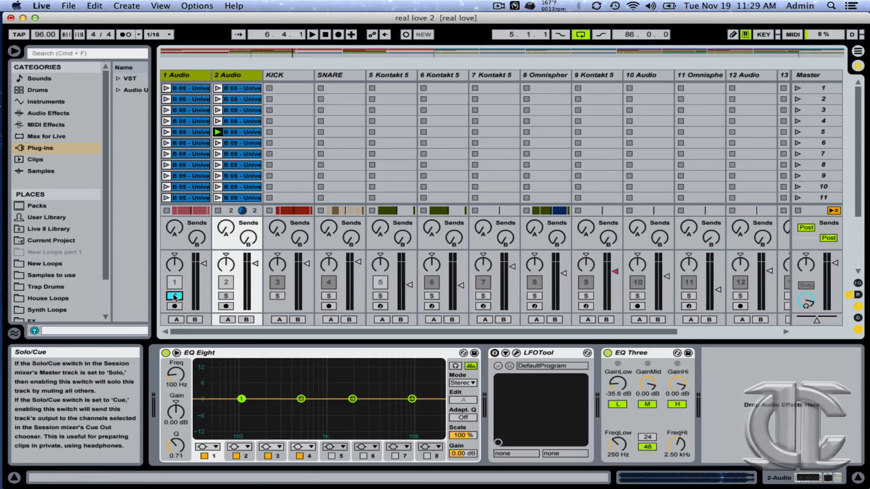
pyautogui.click(180, 76)
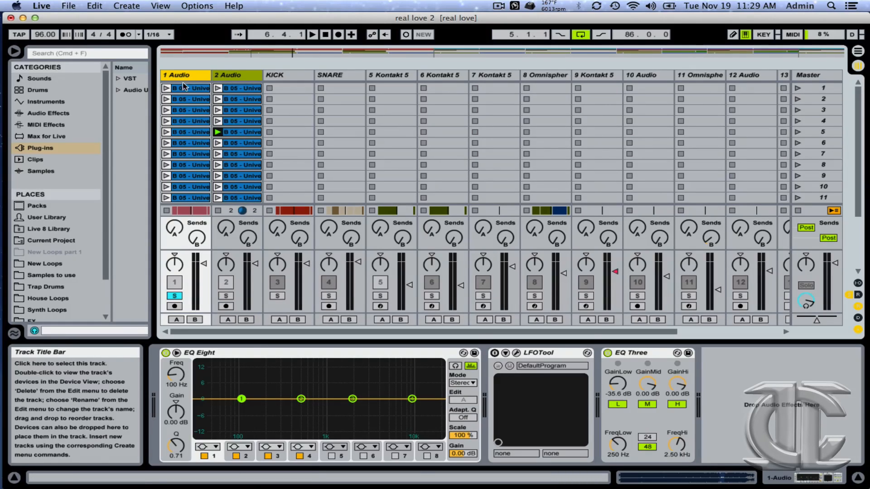
# Open the first clip of 1 Audio and check its Launch Mode and Quantization options, keeping Repeat and 1/16
pyautogui.doubleClick(183, 88)
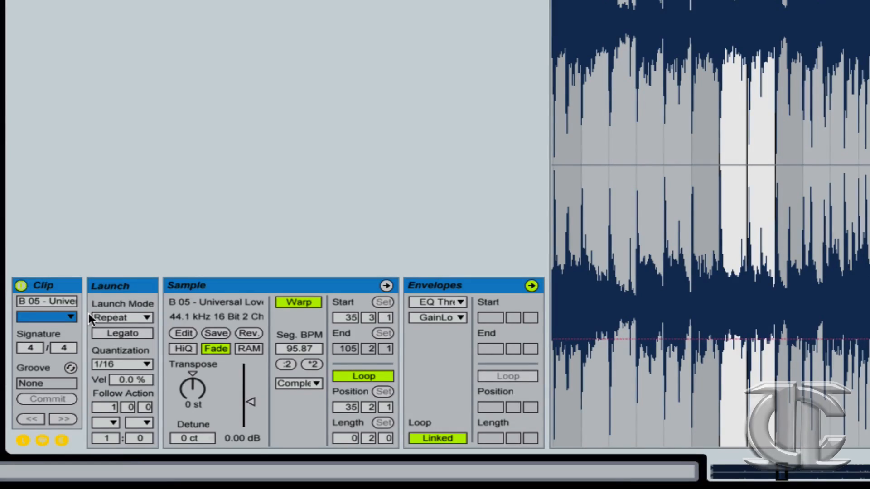
pyautogui.click(110, 319)
pyautogui.click(110, 319)
pyautogui.click(125, 364)
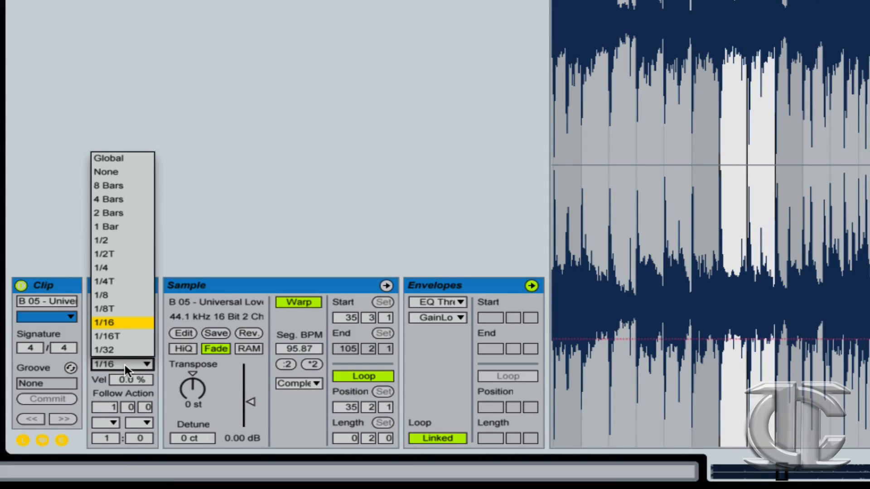
pyautogui.click(124, 364)
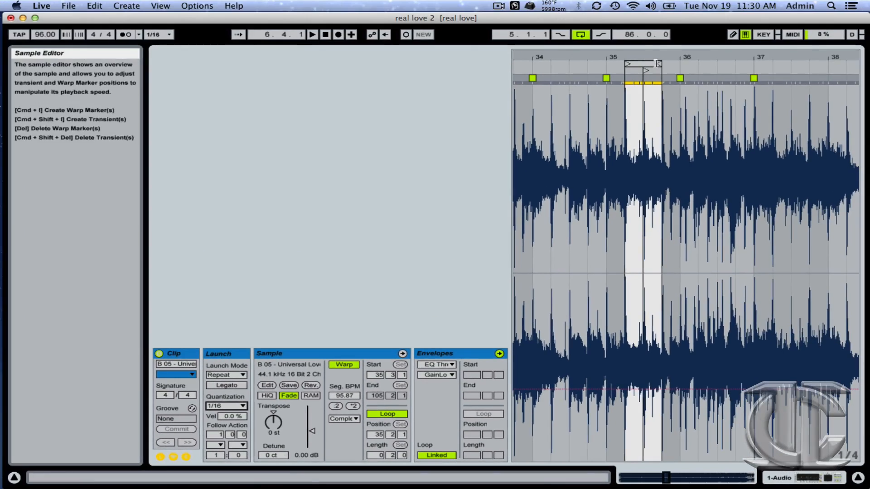
# Examine the start marker and transient at 35.3 within the first 1 Audio clip's loop
pyautogui.moveTo(650, 57); pyautogui.dragTo(739, 122)
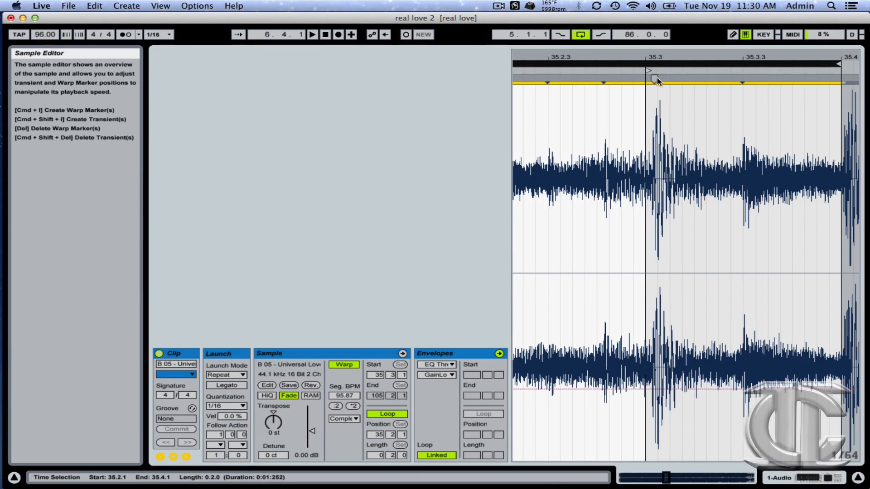
pyautogui.moveTo(670, 58)
pyautogui.mouseDown()
pyautogui.moveTo(662, 9)
pyautogui.moveTo(662, 22)
pyautogui.mouseUp()
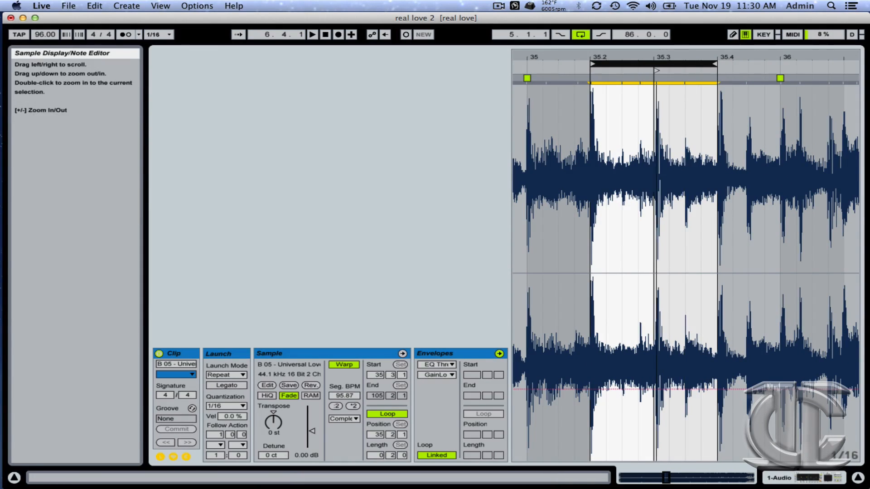
pyautogui.moveTo(670, 57); pyautogui.dragTo(669, 9)
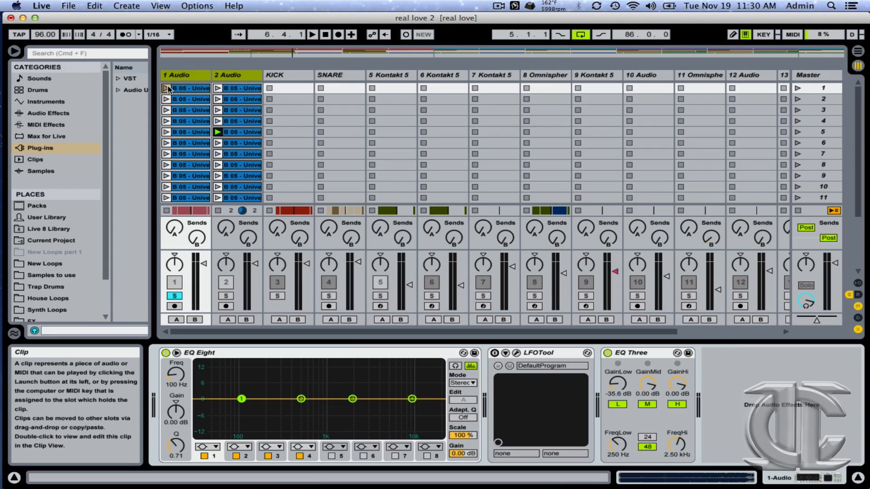
# Audition the first seven clips of 1 Audio in sequence, then stop playback
pyautogui.click(167, 88)
pyautogui.click(167, 99)
pyautogui.click(167, 110)
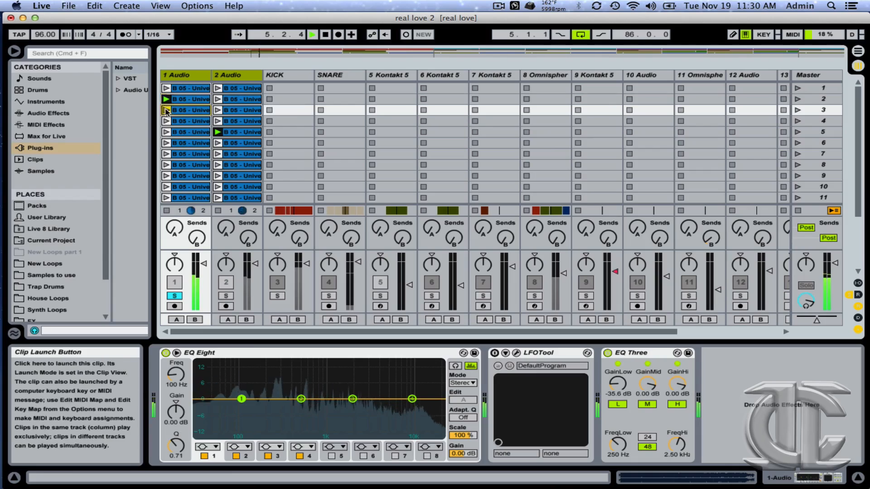
pyautogui.click(167, 121)
pyautogui.click(167, 133)
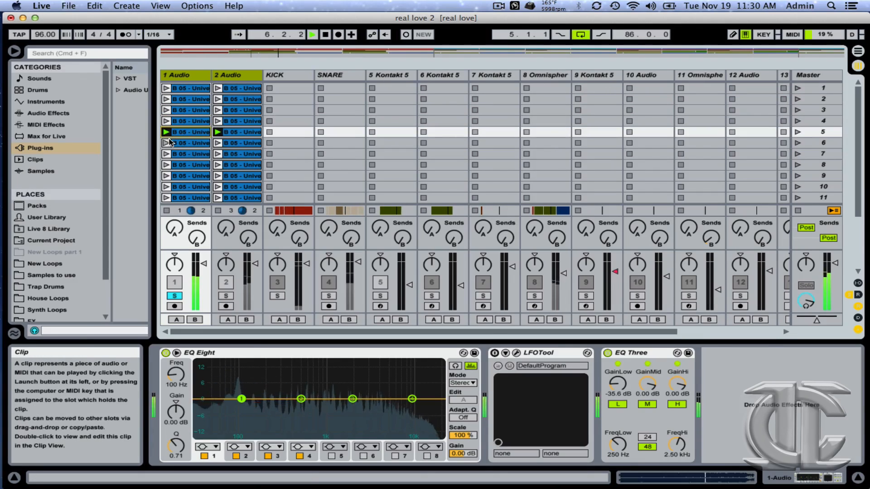
pyautogui.click(167, 144)
pyautogui.click(166, 154)
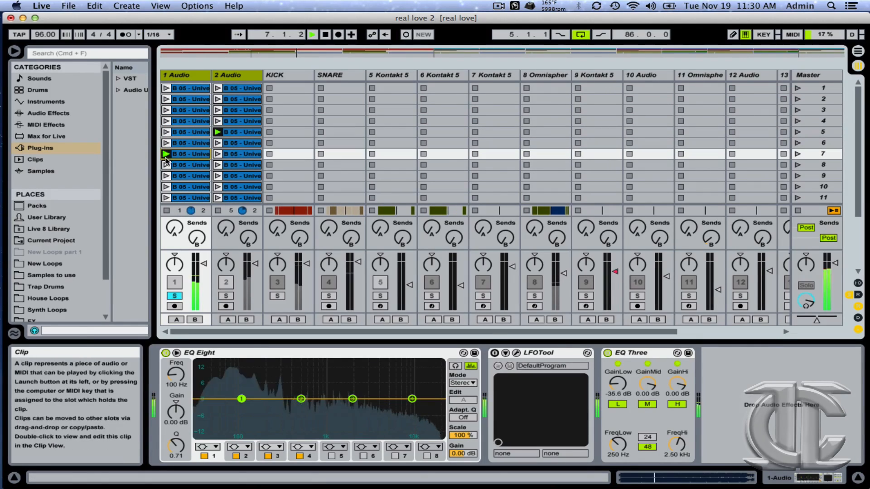
pyautogui.press('space')
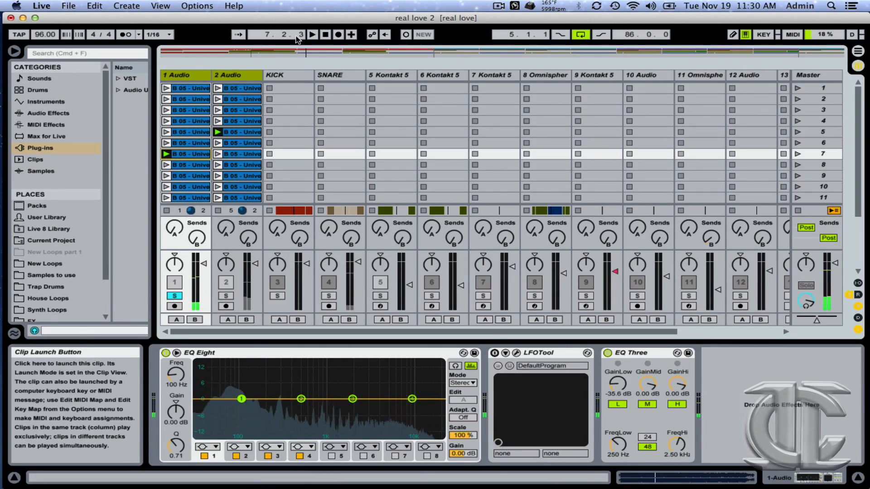
# Check the record Count-In options, keeping 1 Bar, and take 1 Audio out of solo
pyautogui.click(139, 35)
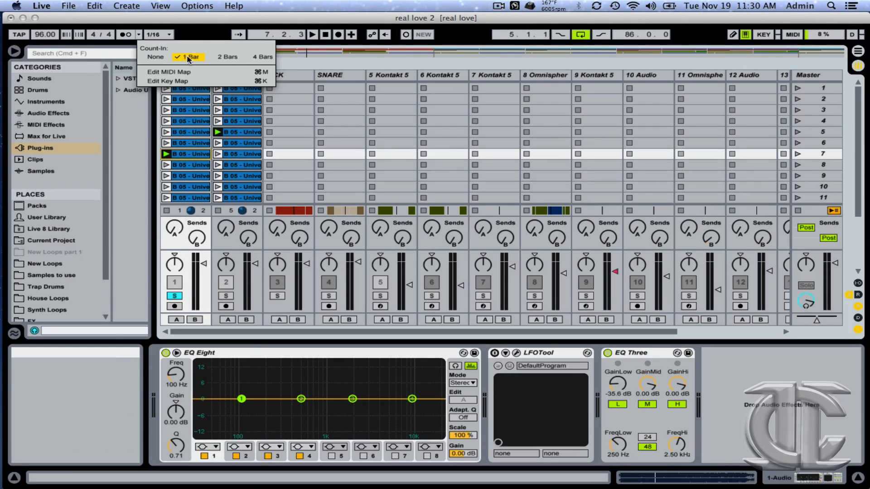
pyautogui.click(204, 27)
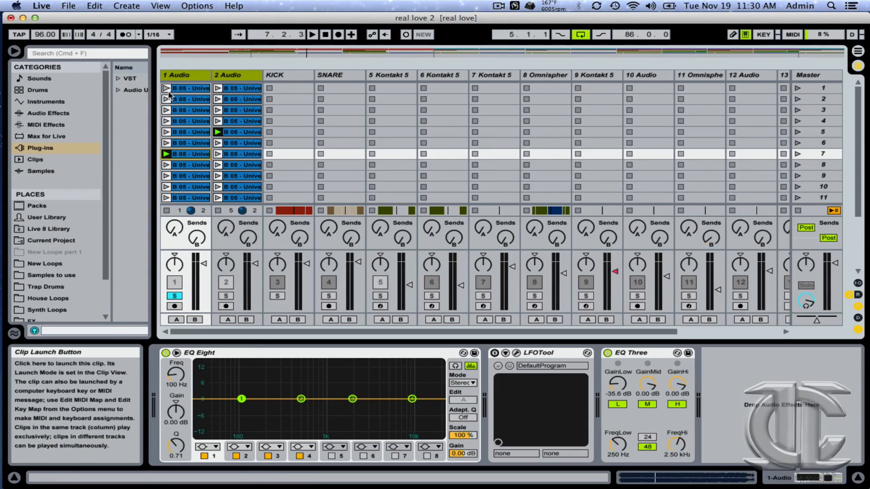
pyautogui.click(174, 296)
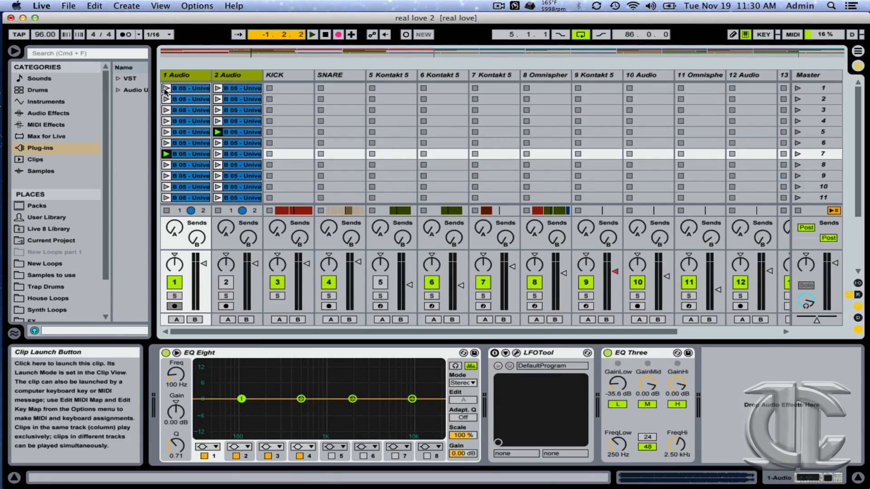
# Record a performance on 1 Audio by triggering its clips 1, 2, 3, 4 and 7 in turn, then stop
pyautogui.click(167, 88)
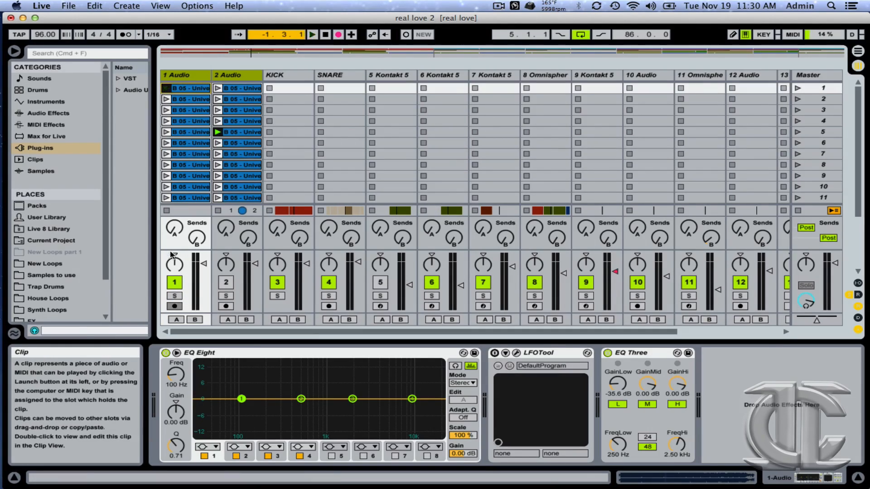
pyautogui.click(166, 98)
pyautogui.click(167, 110)
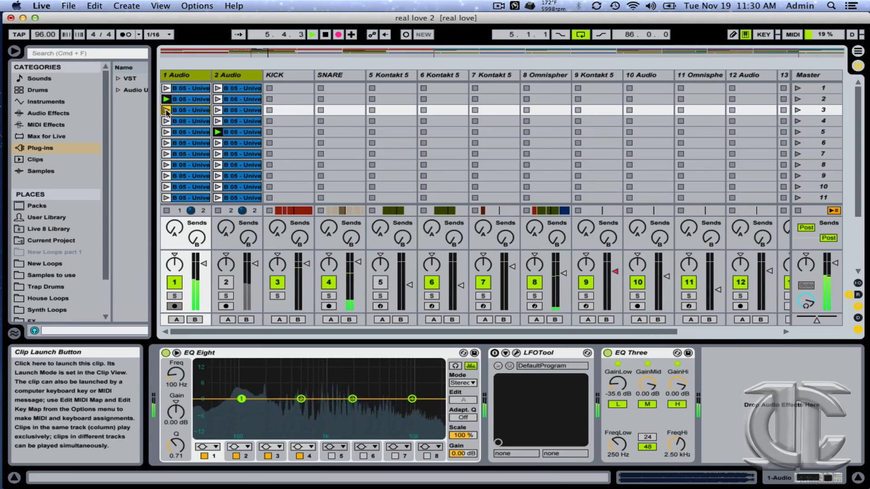
pyautogui.click(166, 121)
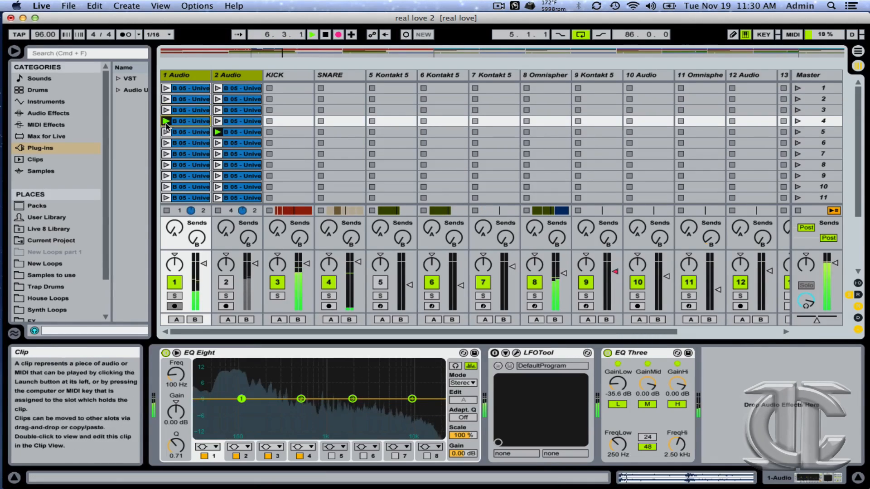
pyautogui.click(166, 154)
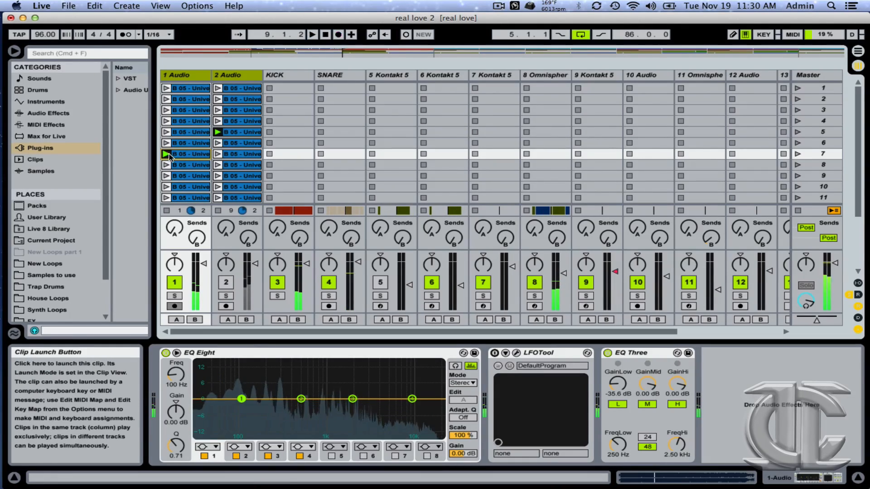
pyautogui.press('space')
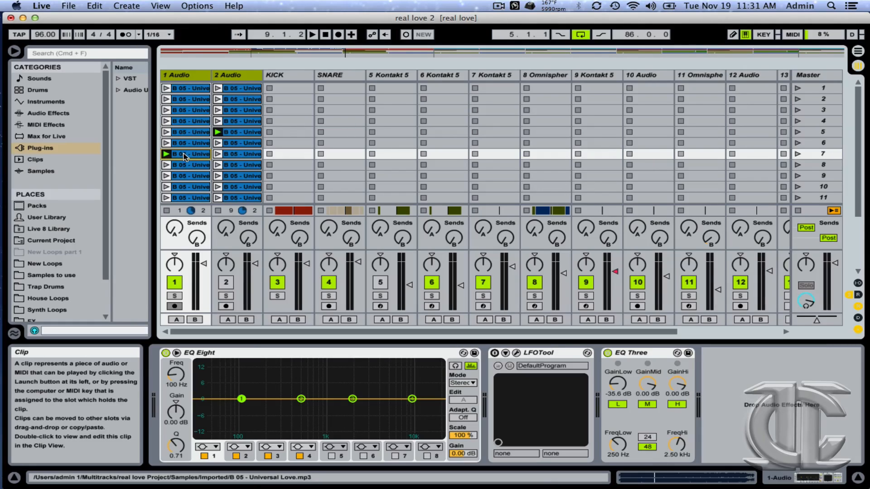
# Run through the upper clips of 1 Audio from the lower chops up to the first one, twice over
pyautogui.press('Up')
pyautogui.press('Up')
pyautogui.press('Up')
pyautogui.press('Up')
pyautogui.press('Up')
pyautogui.press('Up')
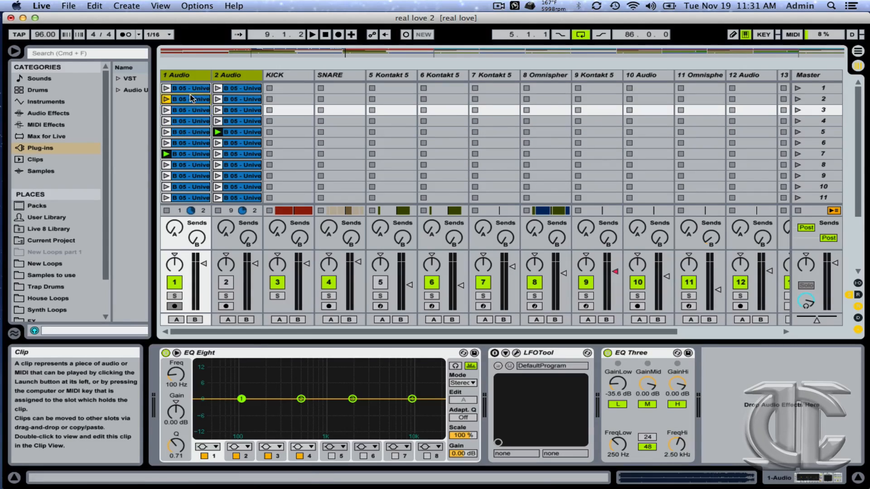
pyautogui.click(199, 165)
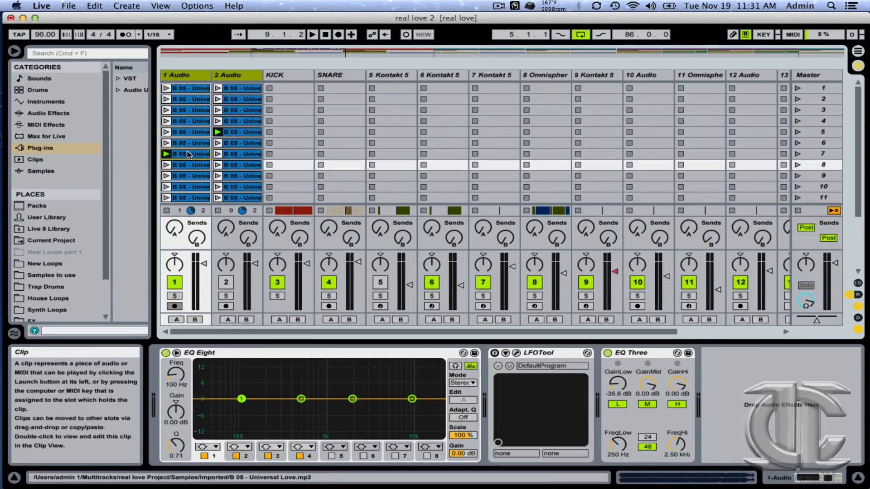
pyautogui.press('Up')
pyautogui.press('Up')
pyautogui.press('Up')
pyautogui.press('Up')
pyautogui.press('Up')
pyautogui.press('Up')
pyautogui.press('Up')
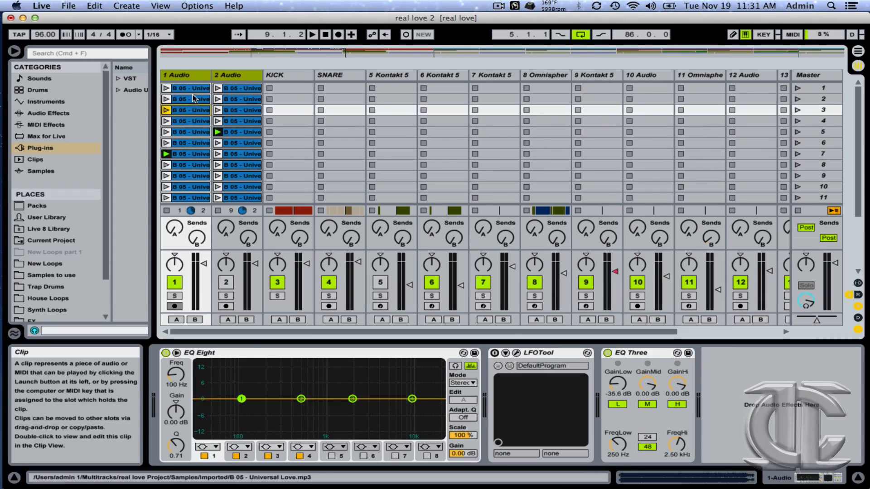
# Look through the remaining 1 Audio clips from slot 7 down to slot 20
pyautogui.click(190, 166)
pyautogui.click(179, 155)
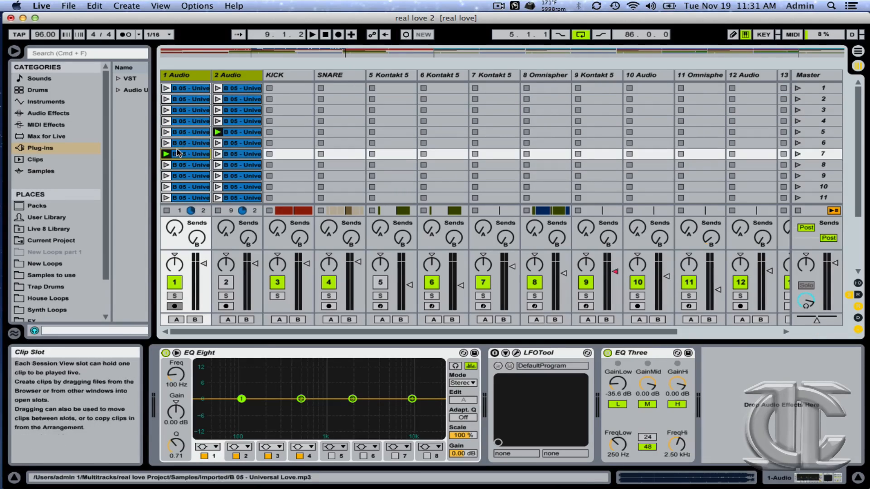
pyautogui.click(165, 154)
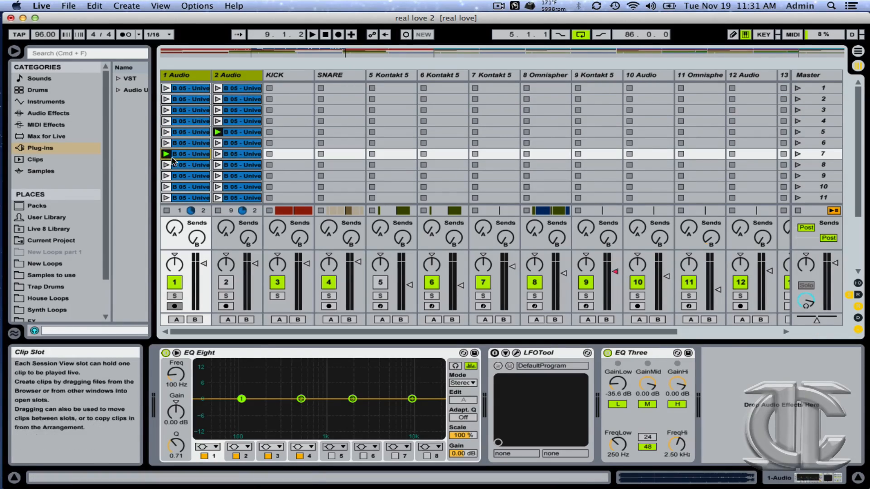
pyautogui.press('Down')
pyautogui.press('Down')
pyautogui.press('Down')
pyautogui.press('Down')
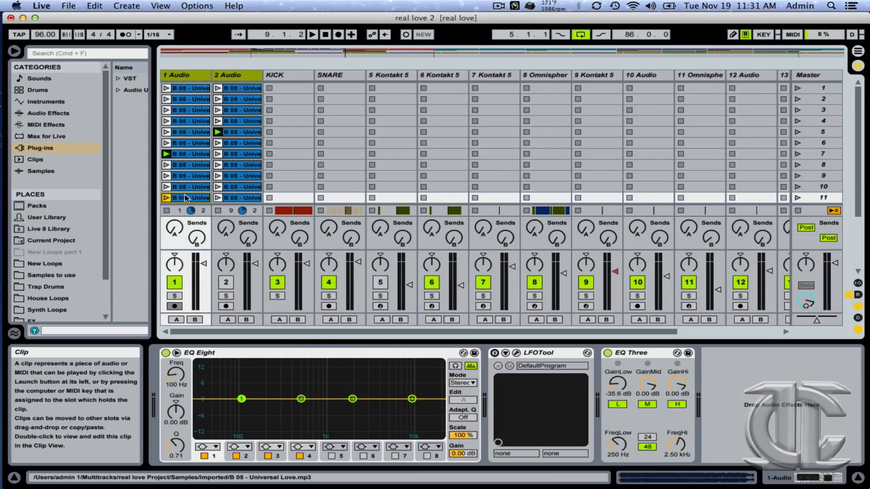
pyautogui.scroll(-5, 361, 178)
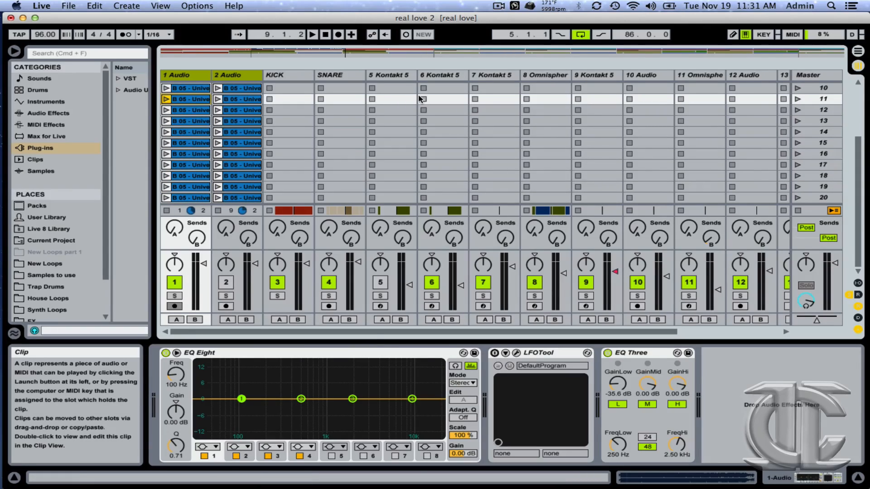
# Show the recorded Chorus 1 clips of 1 Audio in the Arrangement View and return all tracks to arrangement playback
pyautogui.press('Tab')
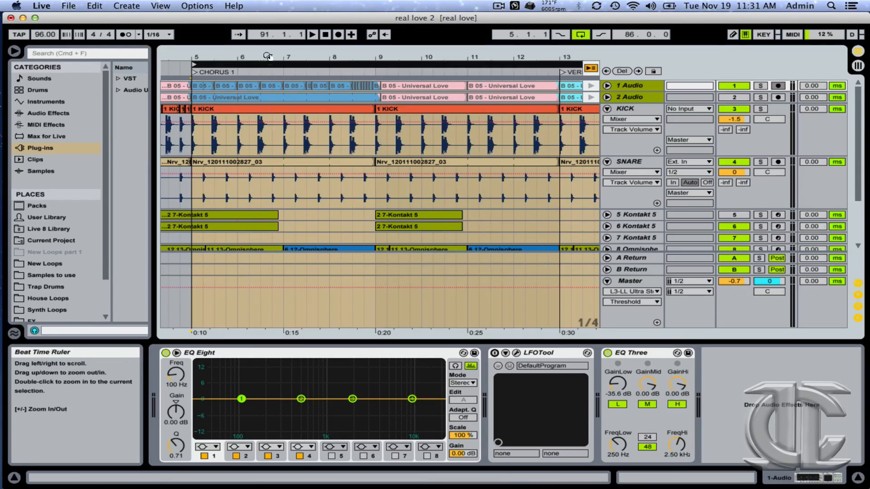
pyautogui.moveTo(261, 52); pyautogui.dragTo(263, 77)
pyautogui.click(228, 89)
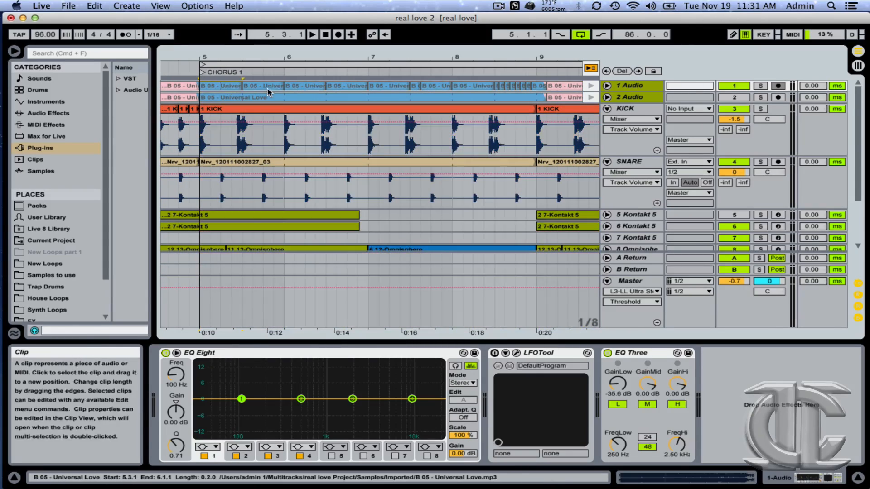
pyautogui.click(267, 88)
pyautogui.click(320, 87)
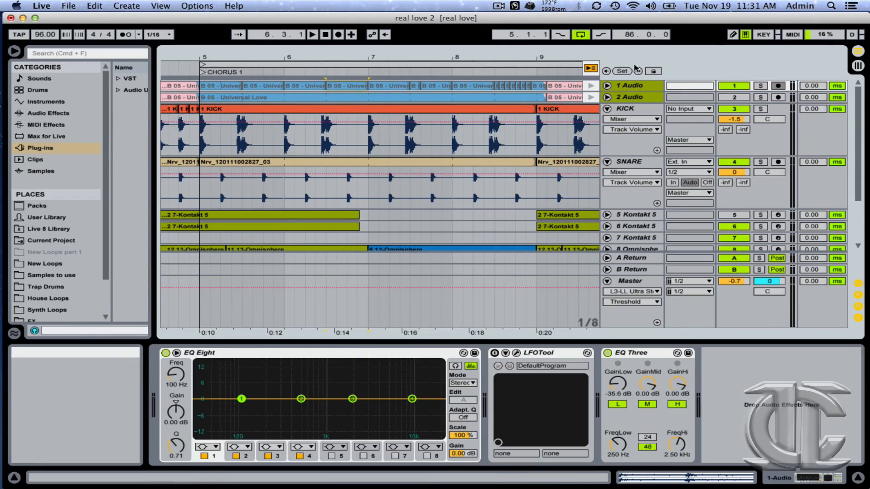
pyautogui.click(590, 68)
pyautogui.press('space')
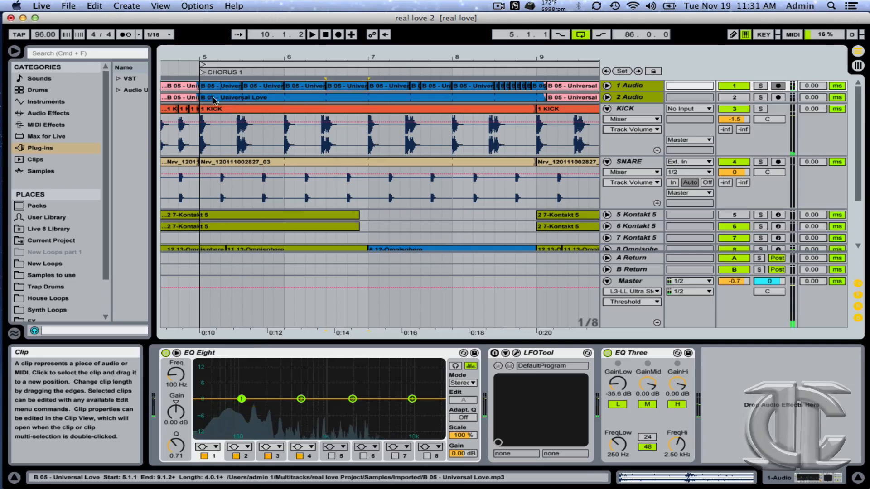
# Unfold the 1 Audio track and try extending the end of its first Chorus 1 clip past 5.3.1
pyautogui.click(219, 88)
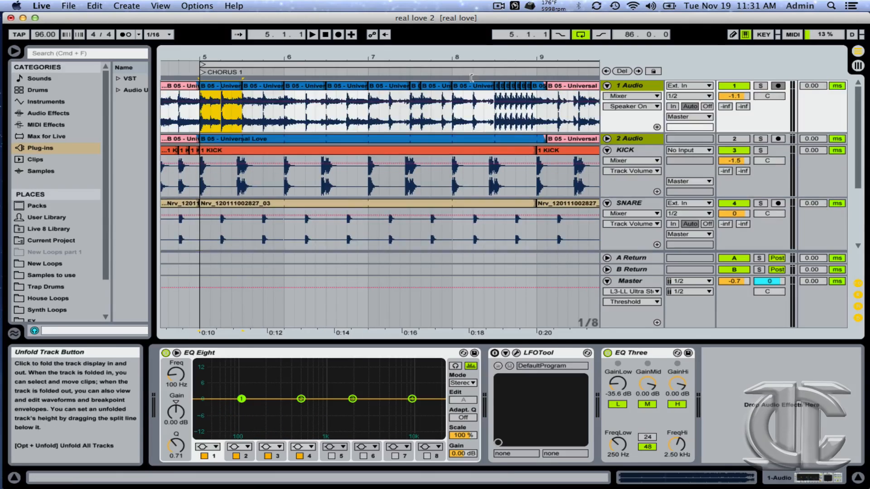
pyautogui.click(607, 86)
pyautogui.moveTo(268, 63); pyautogui.dragTo(267, 80)
pyautogui.moveTo(315, 58); pyautogui.dragTo(393, 57)
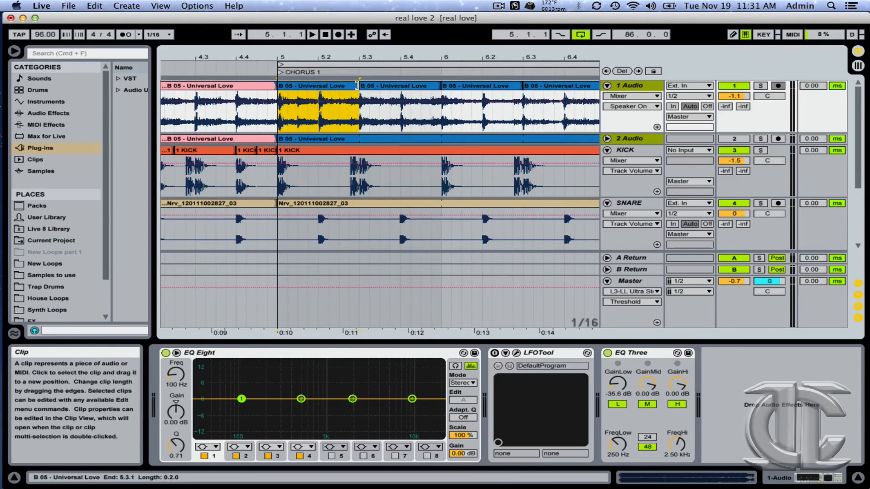
pyautogui.moveTo(358, 85); pyautogui.dragTo(397, 78)
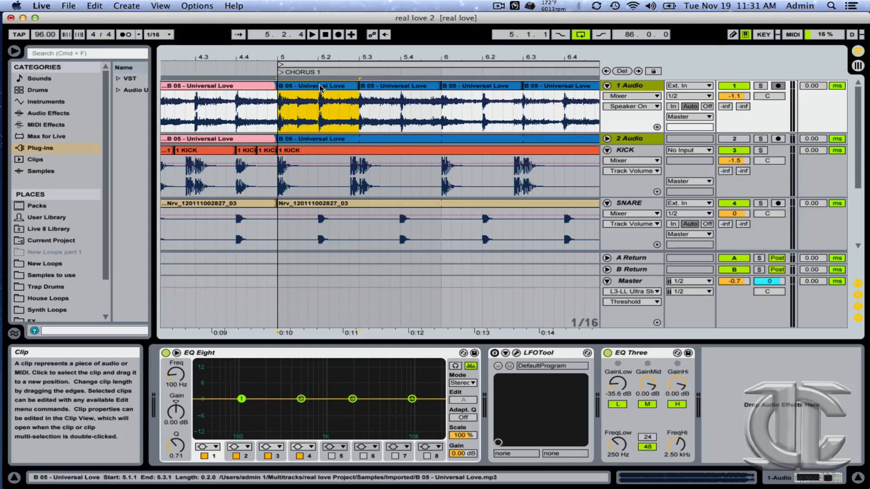
# Play the arrangement briefly from bar 1, then stop playback
pyautogui.moveTo(326, 57); pyautogui.dragTo(321, 28)
pyautogui.moveTo(216, 65); pyautogui.dragTo(154, 67)
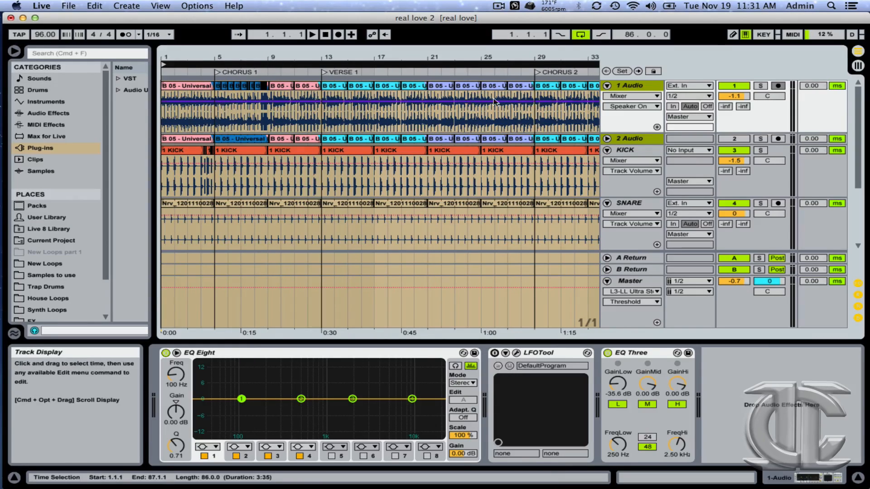
pyautogui.press('space')
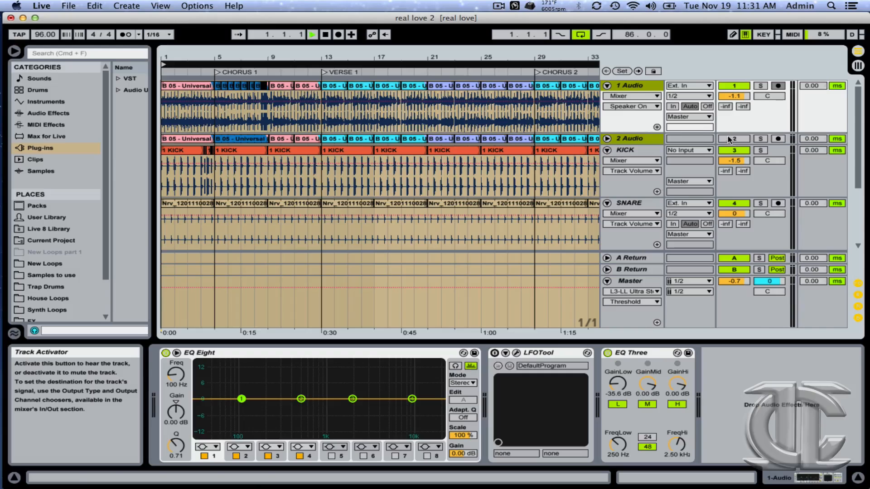
pyautogui.press('space')
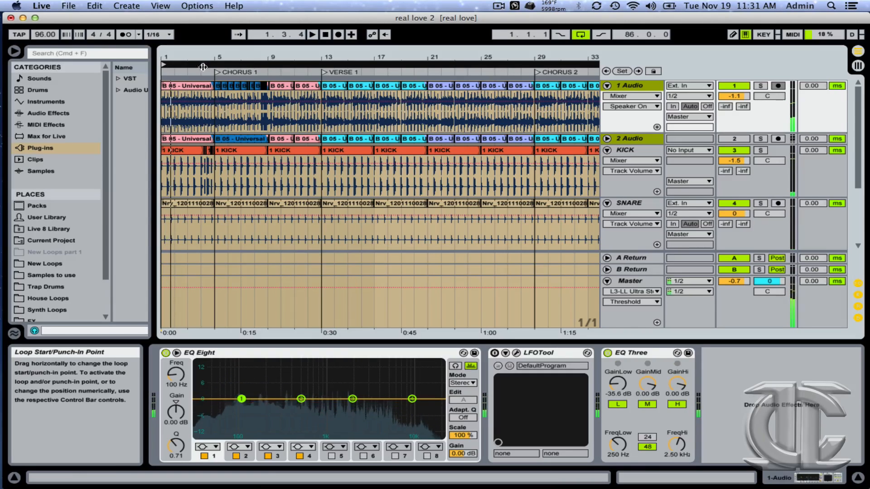
# Shorten the arrangement loop to 4 bars over the opening 1 Audio clip, from 1.1.1 to the Chorus 1 marker
pyautogui.moveTo(201, 57); pyautogui.dragTo(220, 59)
pyautogui.click(205, 86)
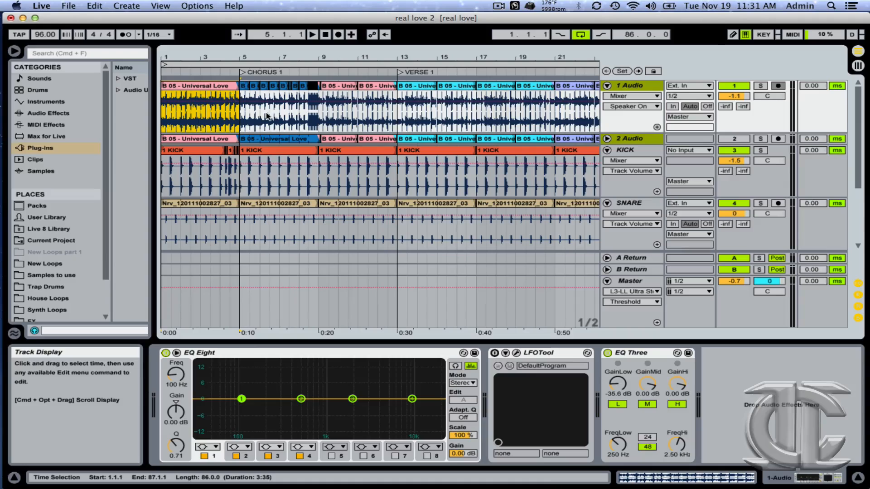
pyautogui.moveTo(208, 57); pyautogui.dragTo(222, 59)
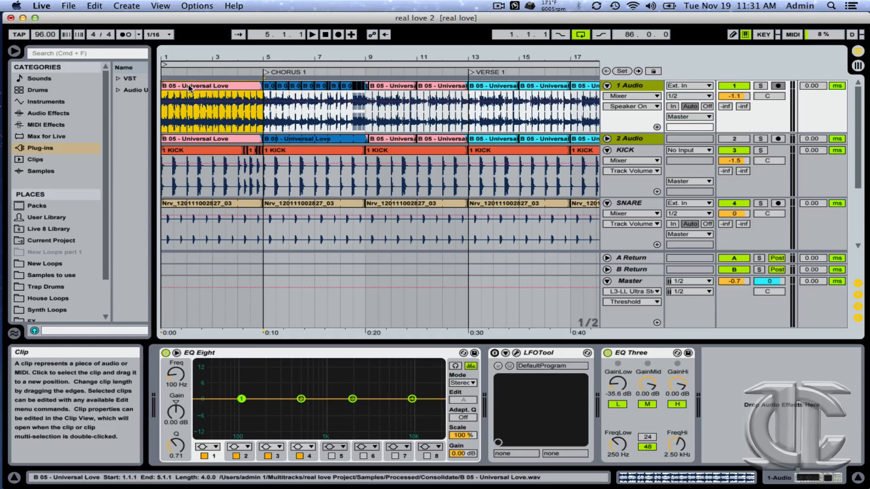
pyautogui.moveTo(597, 64); pyautogui.dragTo(260, 58)
pyautogui.click(170, 64)
pyautogui.moveTo(162, 57); pyautogui.dragTo(163, 107)
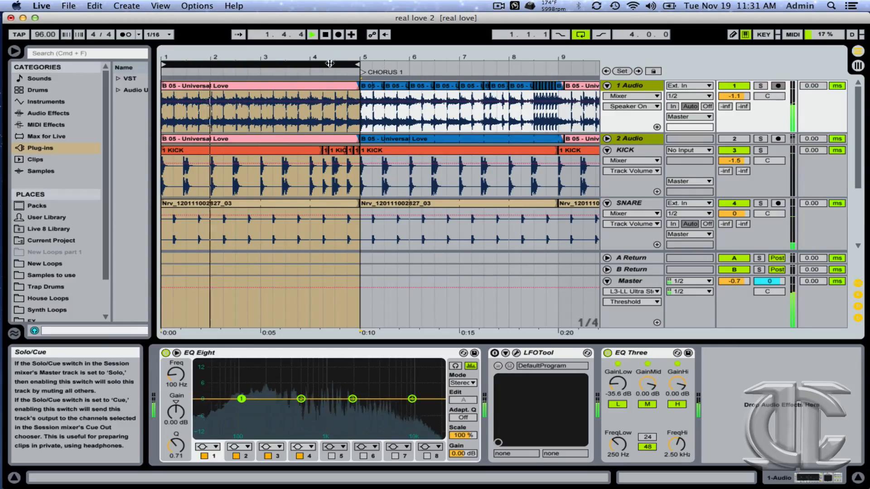
# Move the four-bar loop to start at 9.2.1, just before Verse 1, and play it
pyautogui.press('space')
pyautogui.moveTo(330, 64); pyautogui.dragTo(742, 27)
pyautogui.press('space')
pyautogui.moveTo(548, 58); pyautogui.dragTo(373, 60)
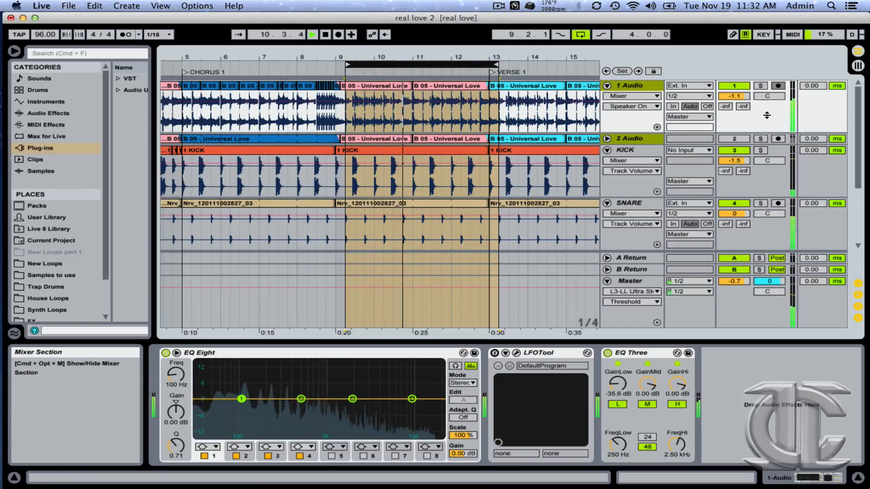
# Solo KICK, stop playback, solo 2 Audio in its place and select the SNARE track
pyautogui.click(760, 150)
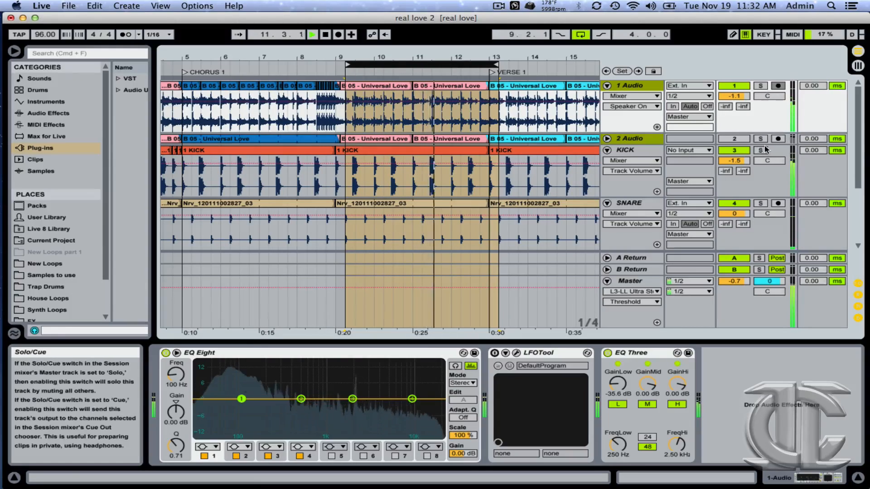
pyautogui.press('space')
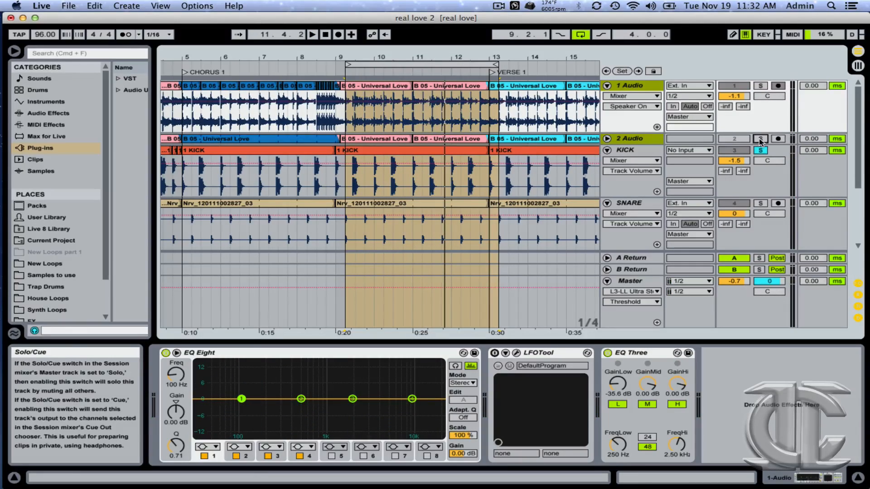
pyautogui.click(632, 138)
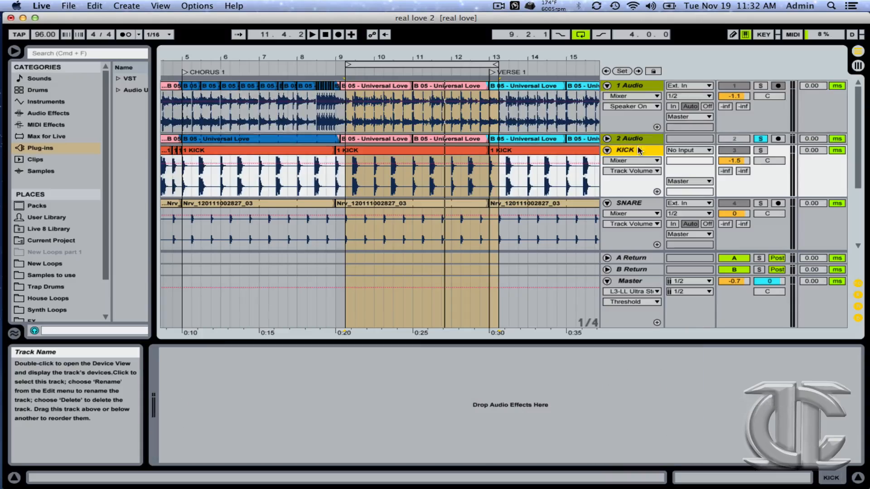
pyautogui.click(635, 203)
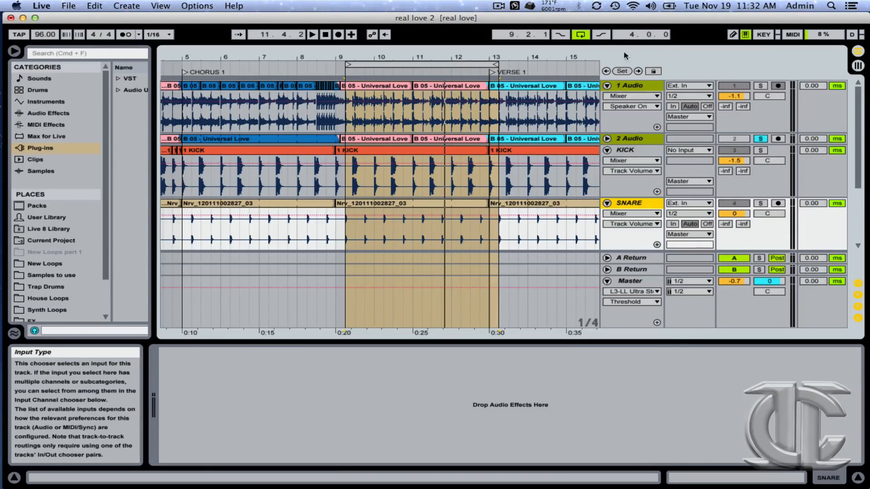